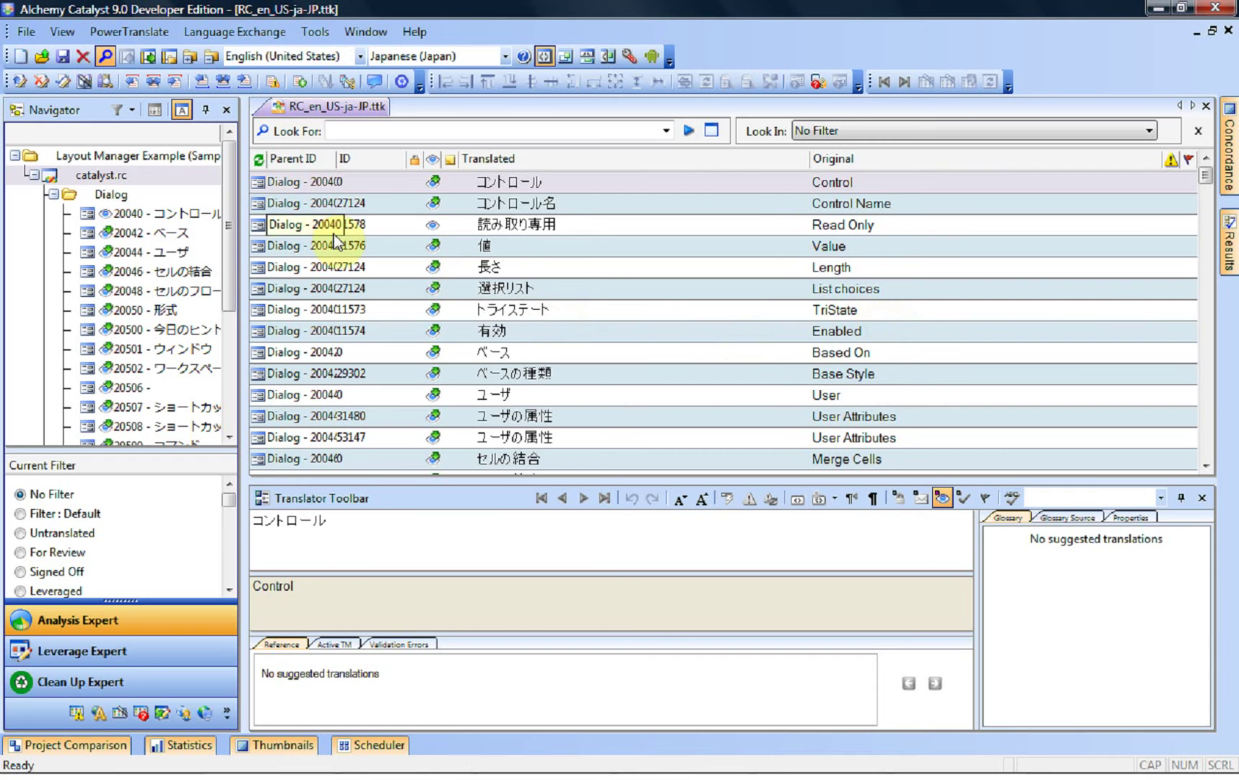
Step: Run Validate Expert on the Dialog folder using the Clipped text in dialogs test
left_click(108, 195)
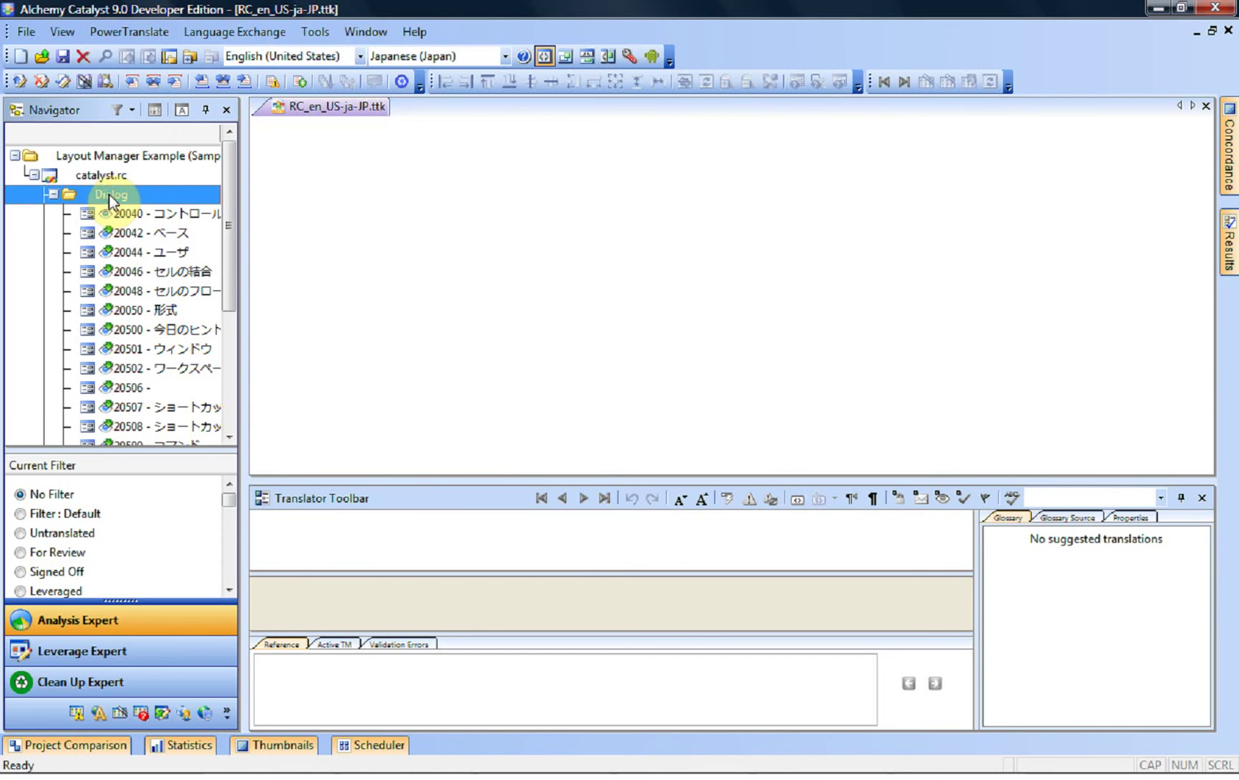
left_click(318, 36)
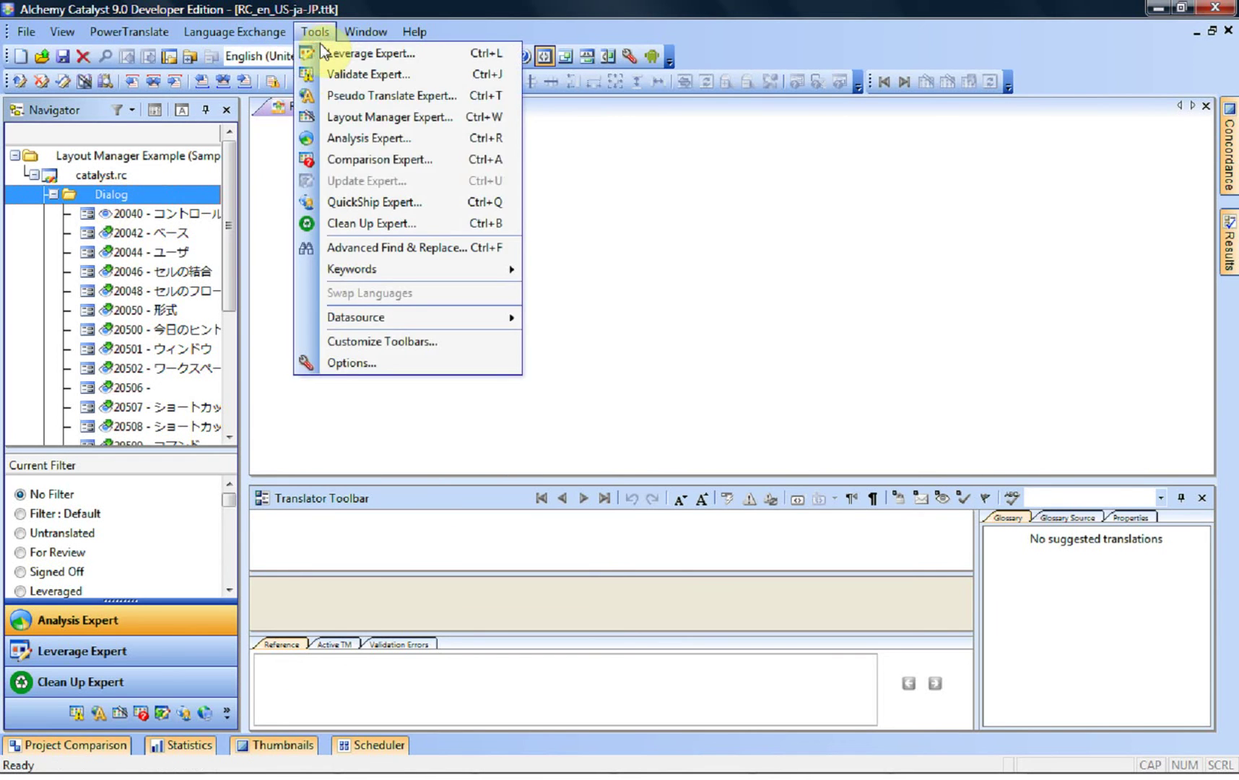
left_click(327, 75)
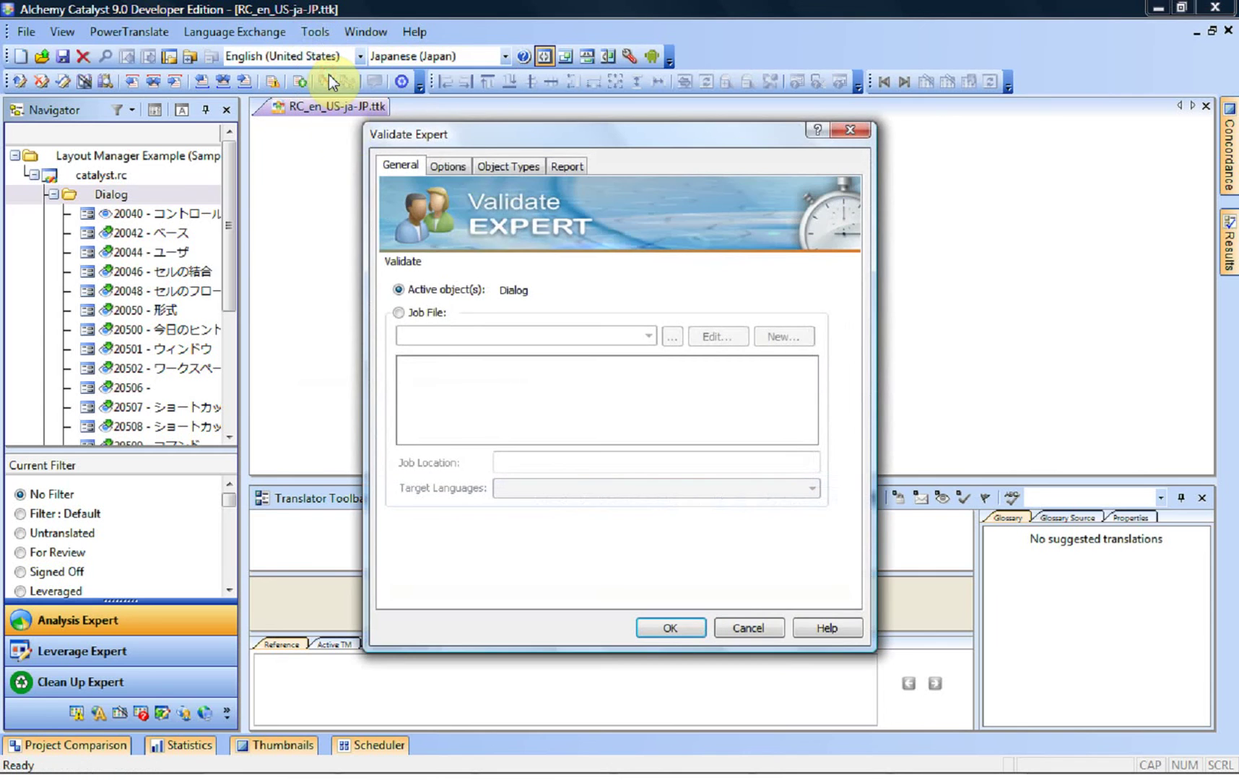
left_click(455, 167)
left_click(749, 345)
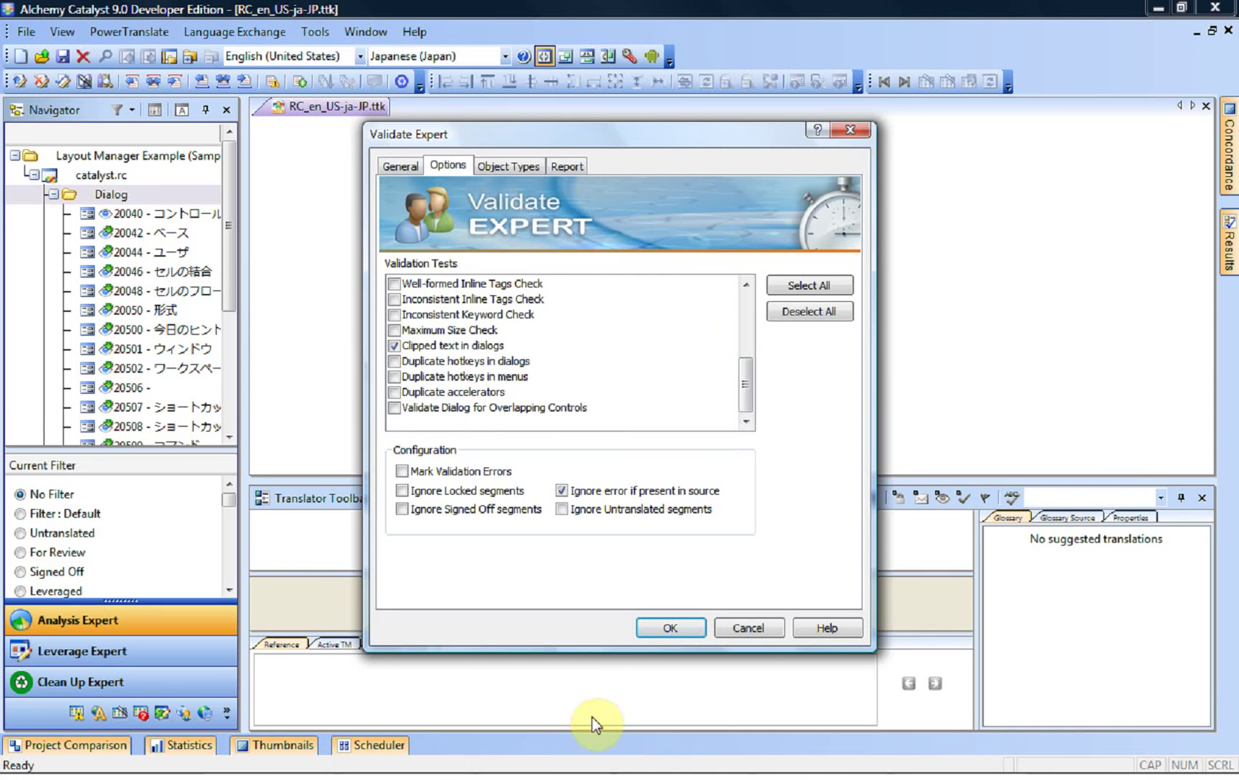
left_click(670, 628)
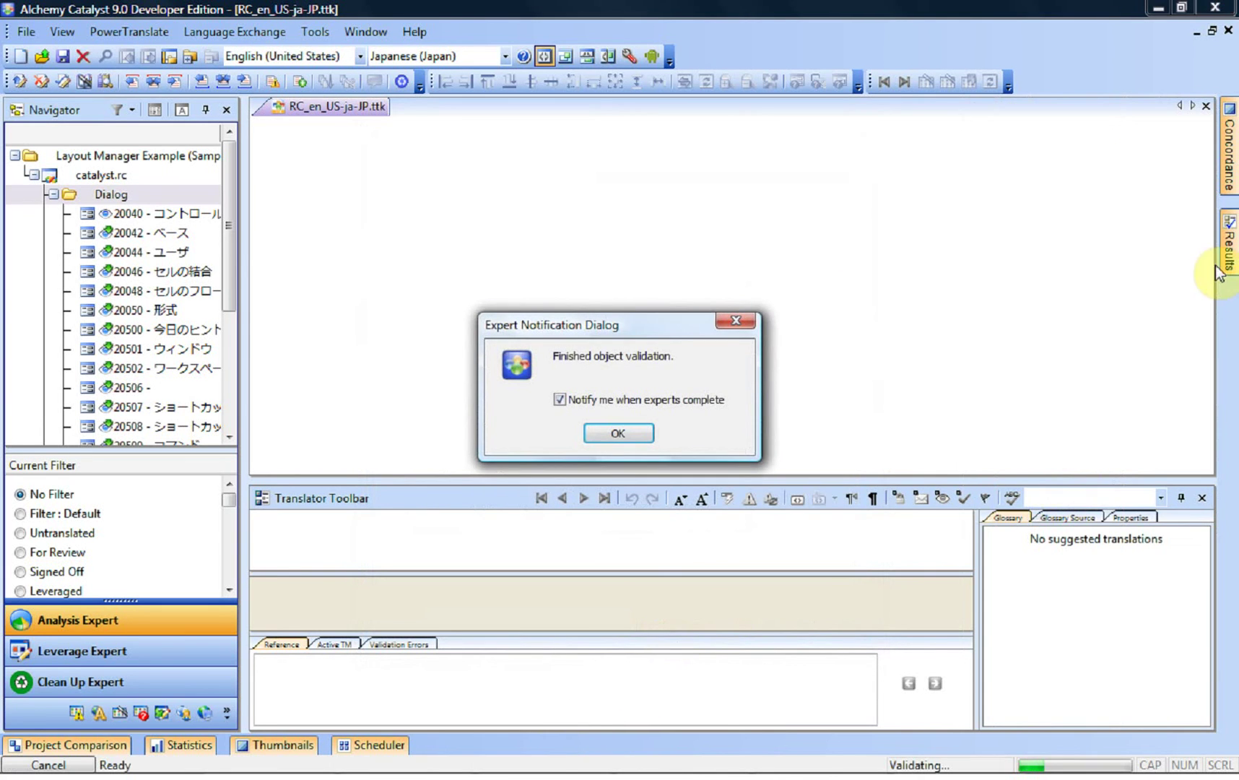
left_click(618, 433)
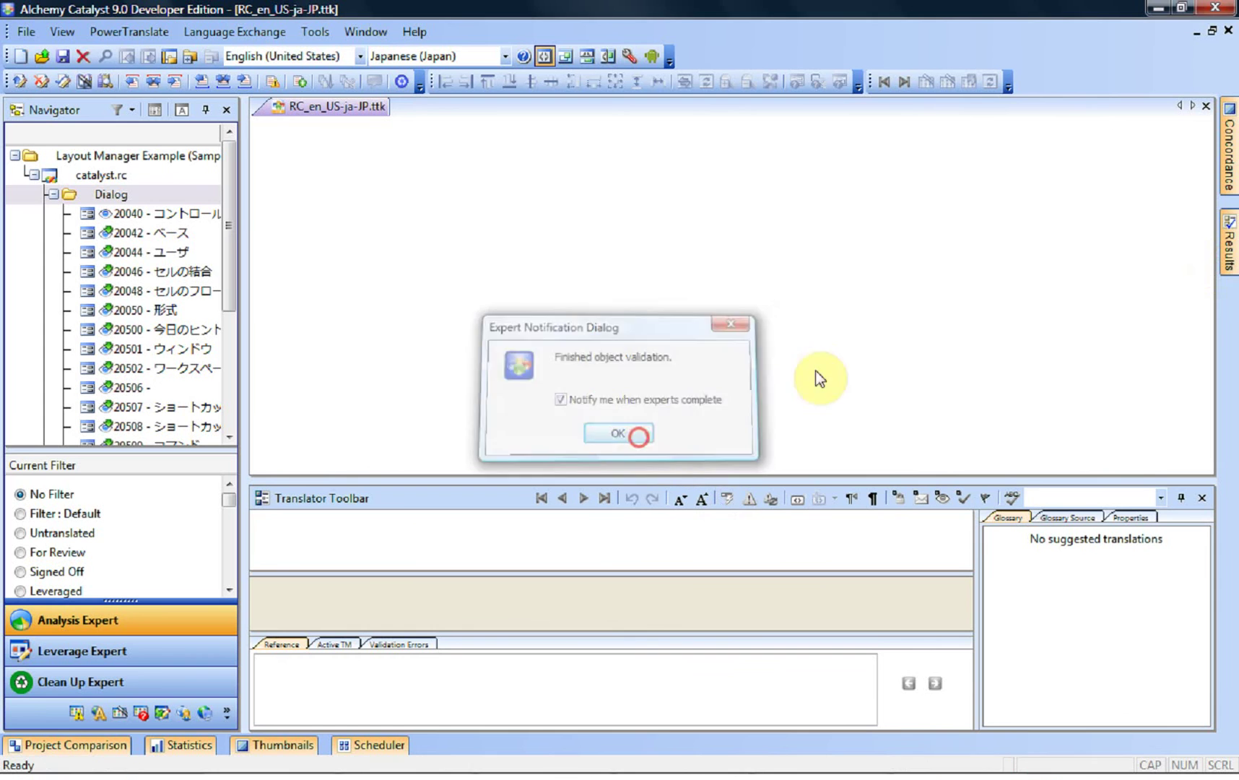
Step: Keep the validation results permanently displayed and switch the editor to the visual dialog view
mouse_move(1230, 249)
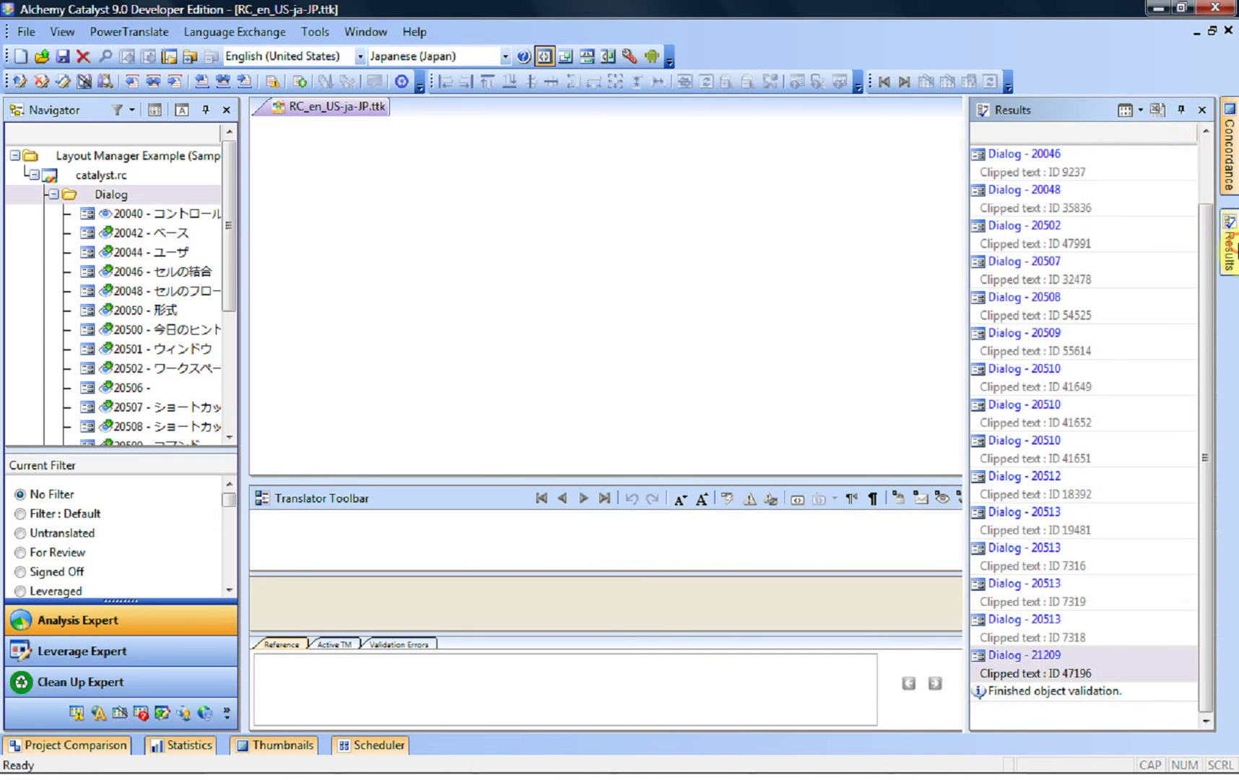
left_click(1180, 110)
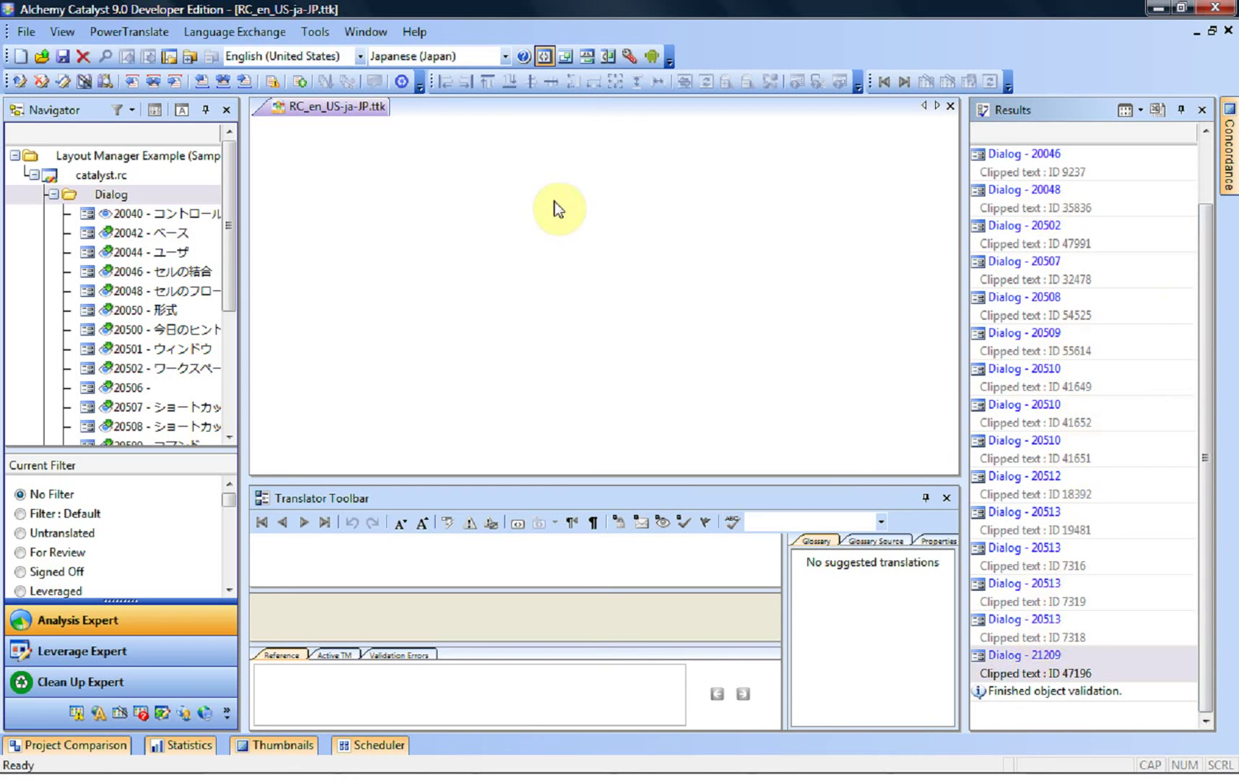
left_click(565, 55)
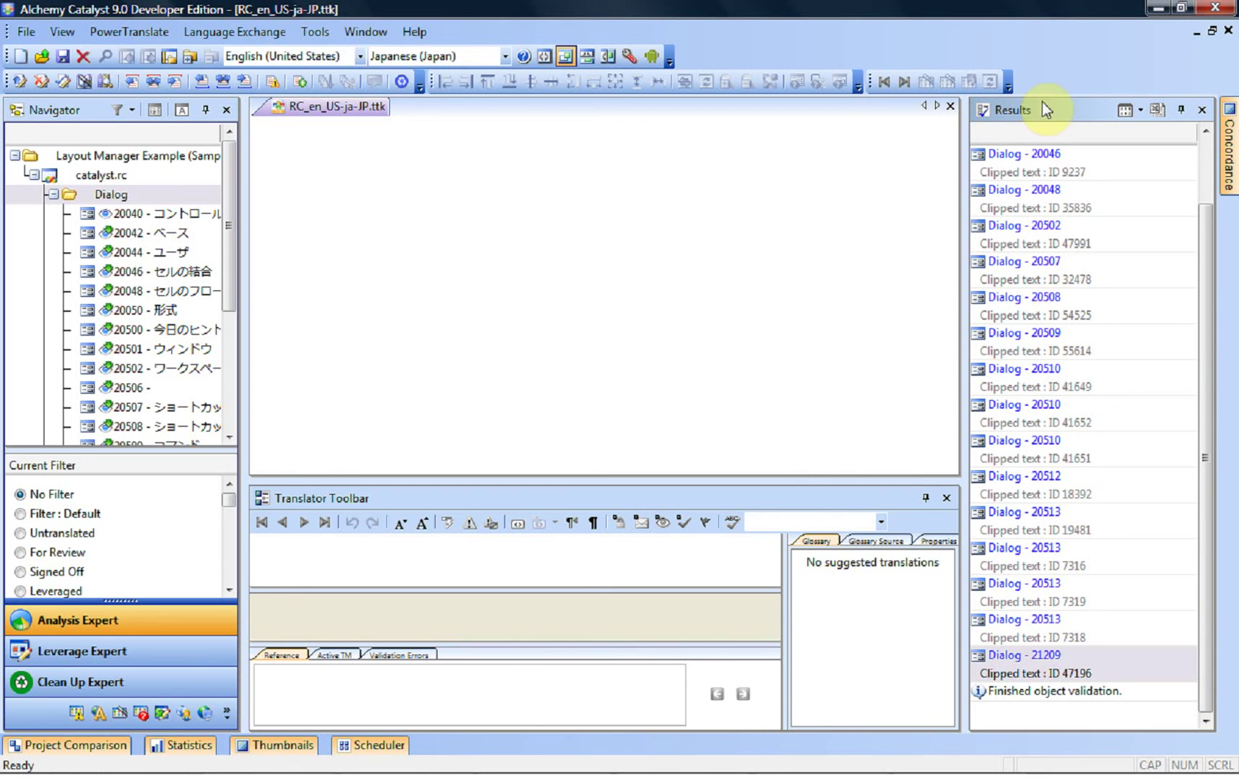
Step: Examine the clipped text errors reported for dialogs 20510, 20513 and 21209 in their visual layouts
left_click(1204, 328)
left_click_drag(1204, 328, 1208, 235)
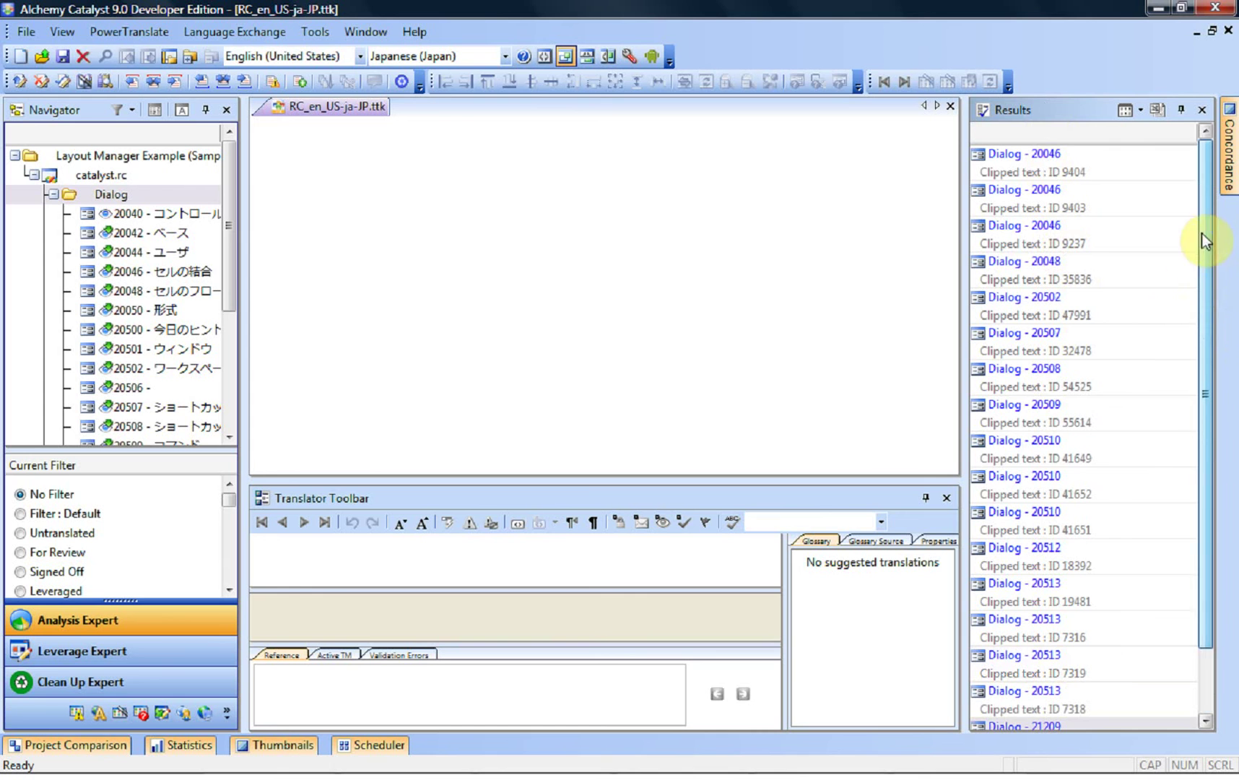
left_click(1027, 449)
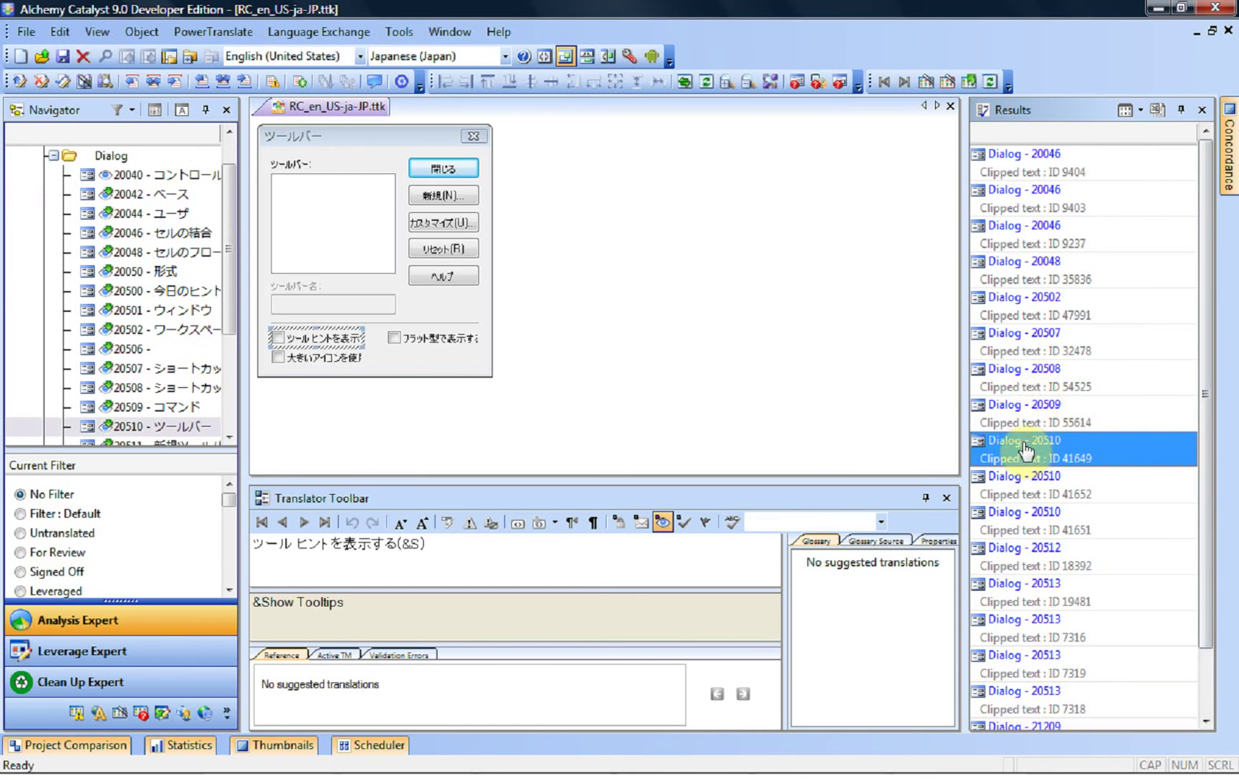
left_click(994, 482)
left_click(1007, 520)
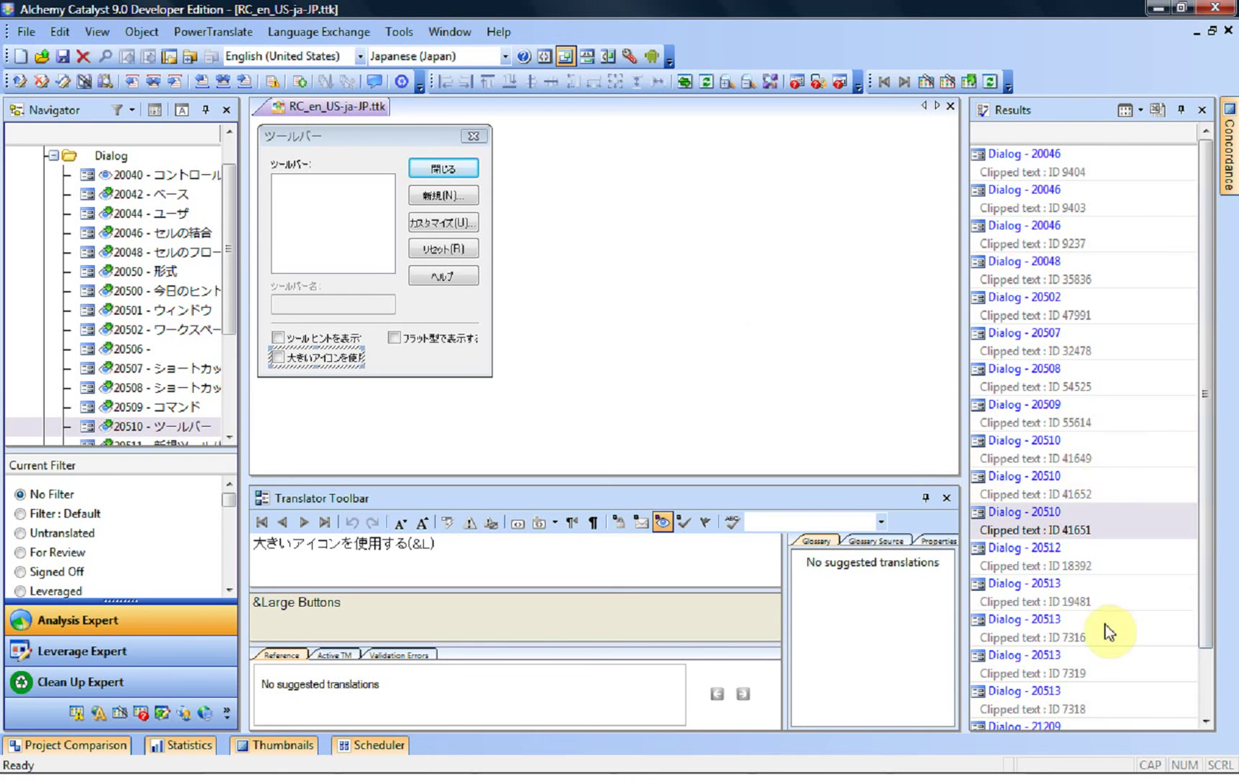
left_click(1045, 621)
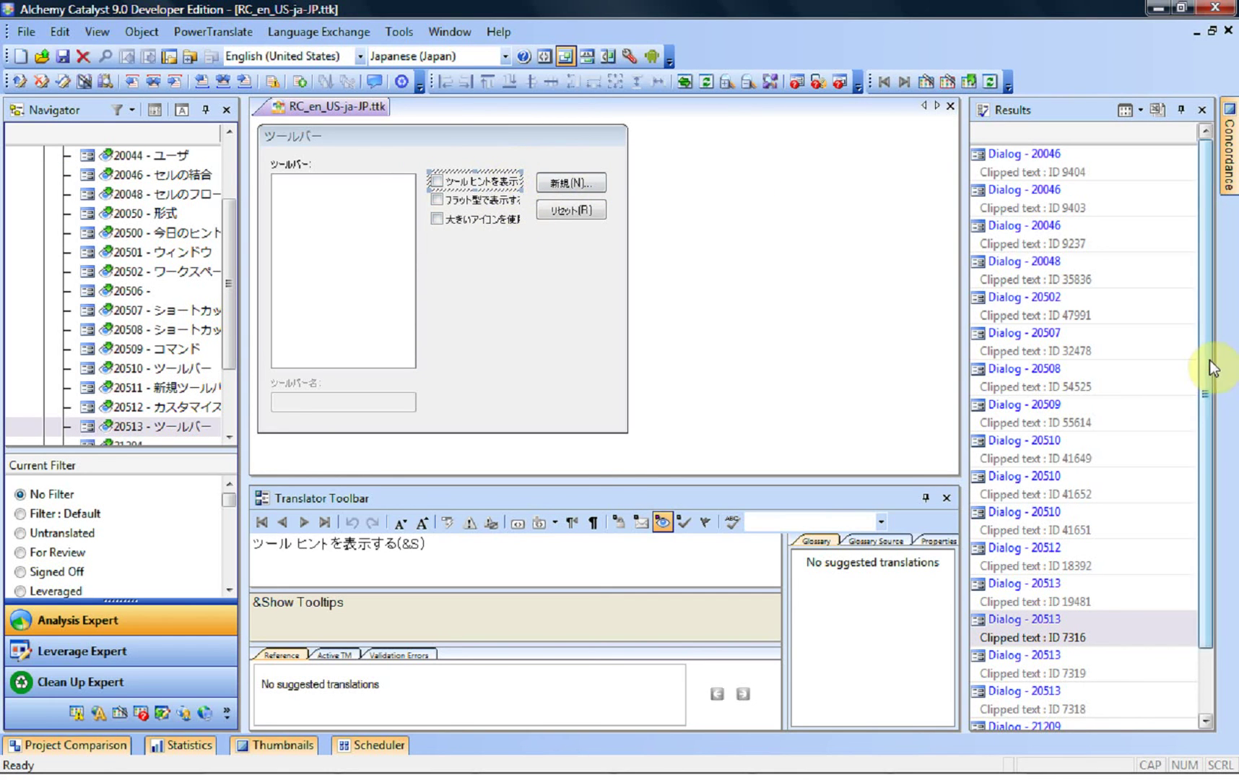
left_click(1042, 661)
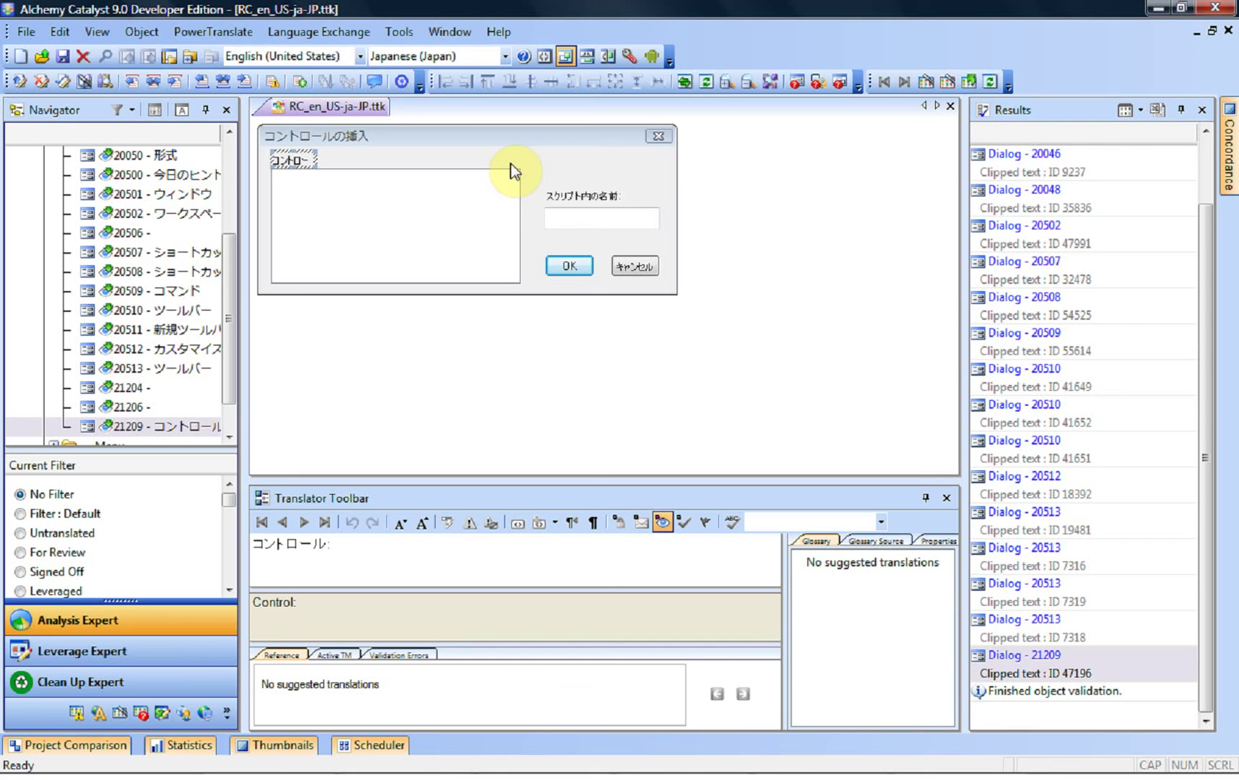
Step: Select the Dialog folder in the project tree again and remove all entries from the validation results
left_click_drag(1208, 483, 1210, 352)
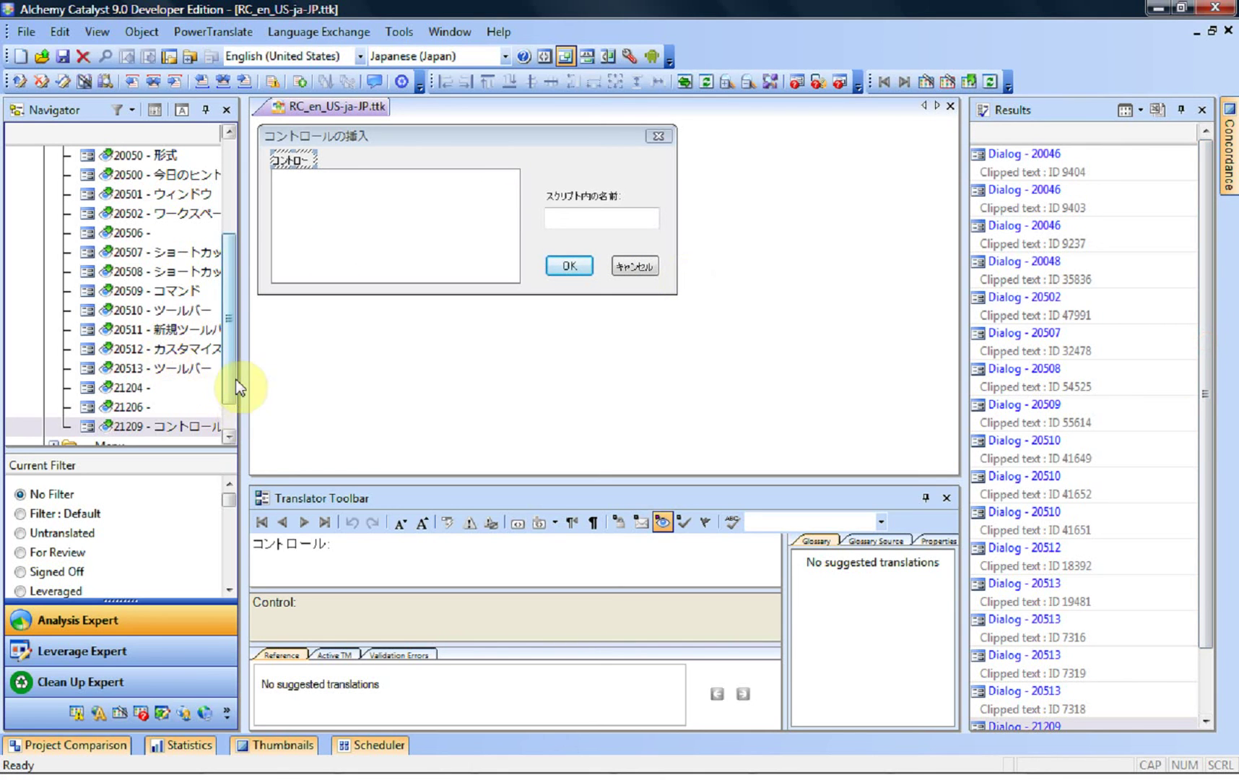
left_click_drag(238, 388, 237, 239)
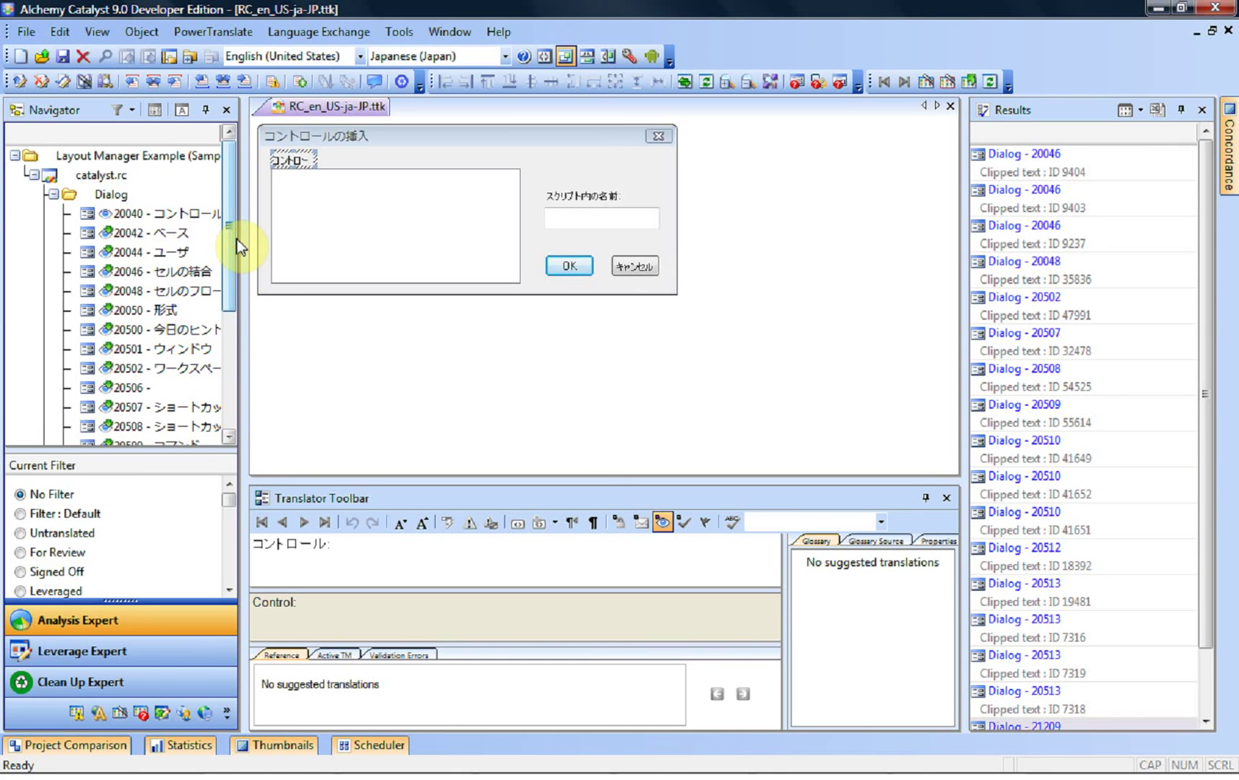
left_click(100, 197)
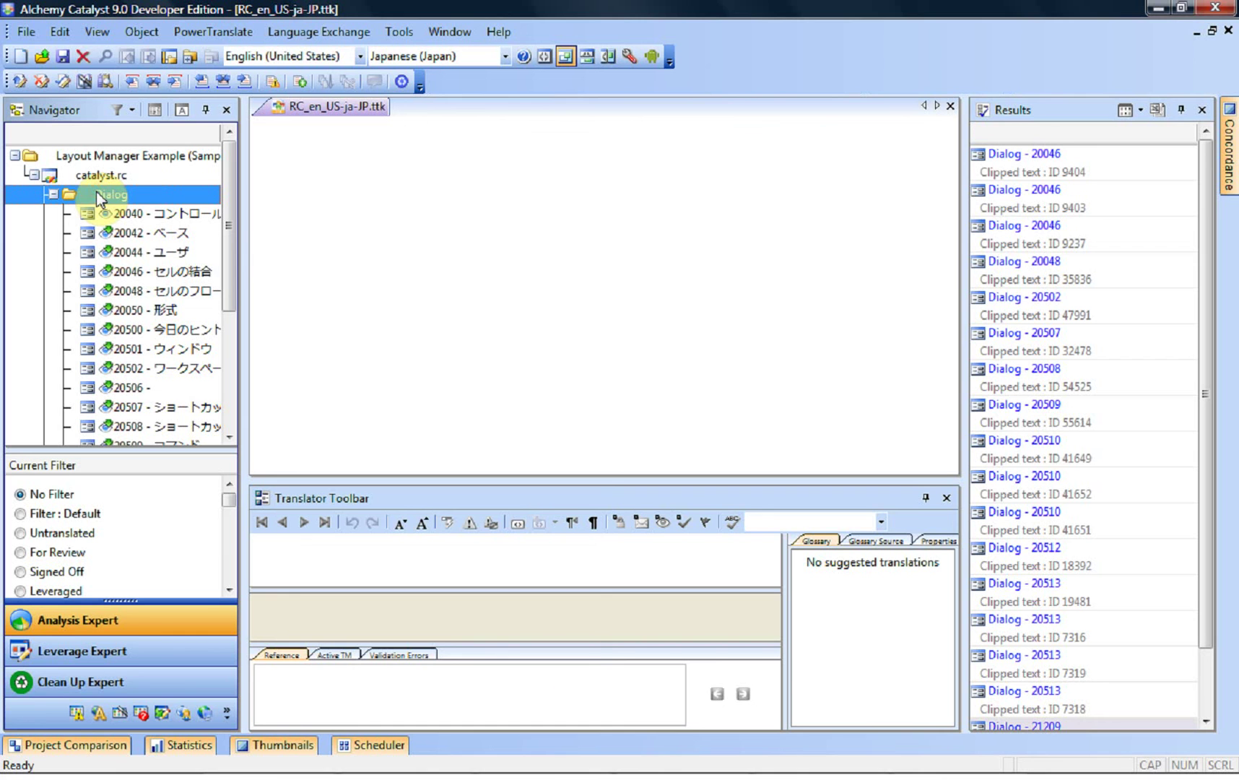
right_click(1111, 206)
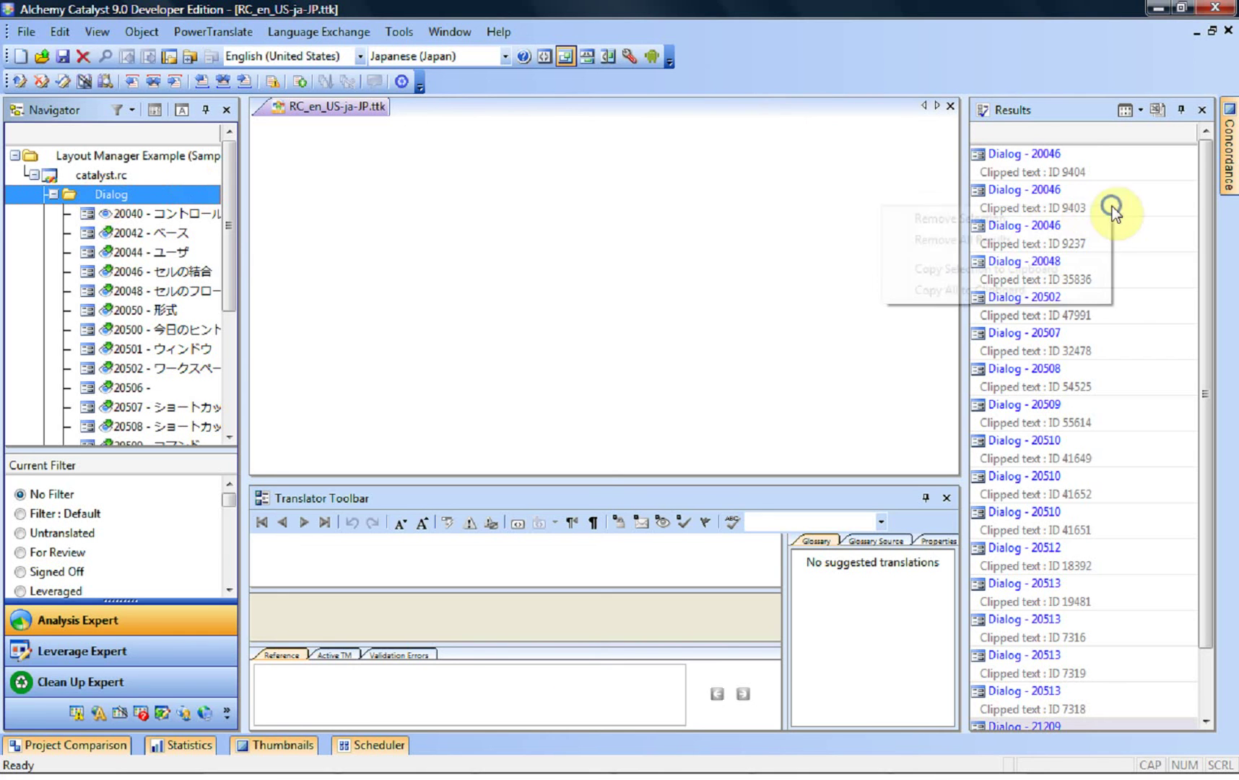
left_click(1063, 239)
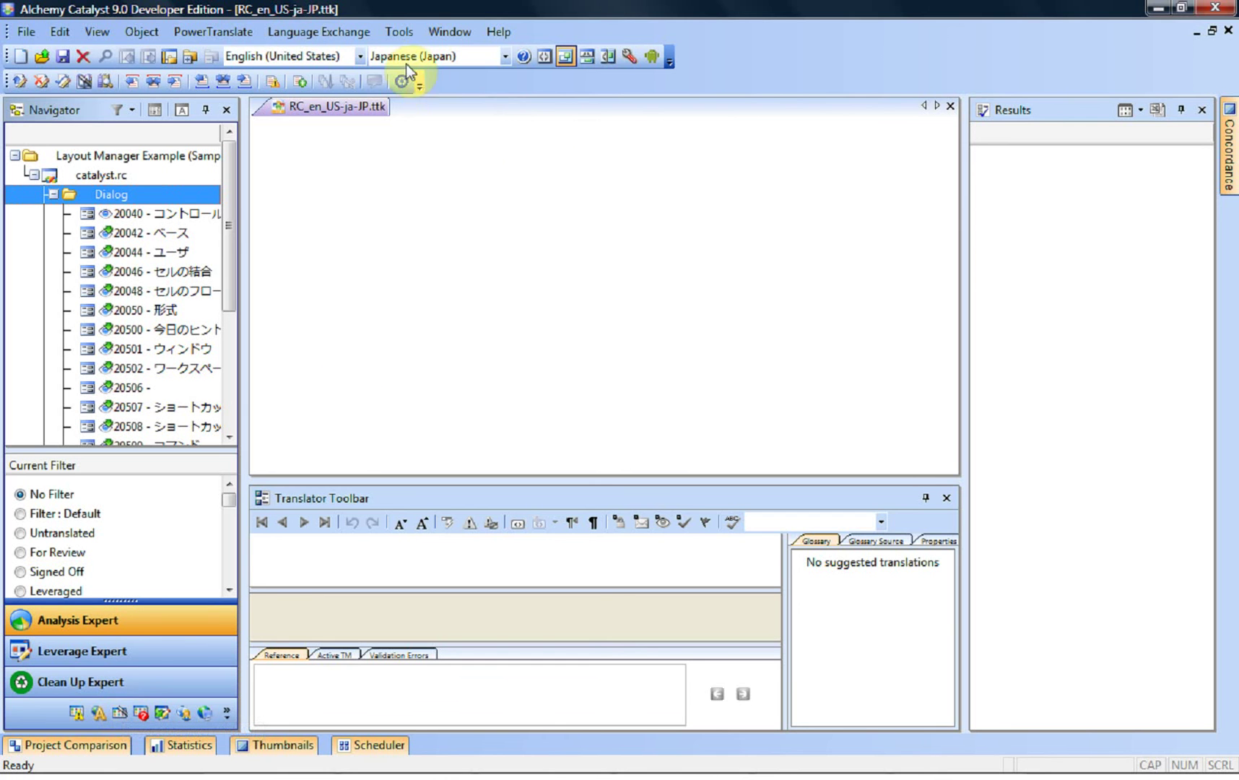
Step: Run Layout Manager Expert on the Dialog folder with dialog resizing allowed
left_click(390, 32)
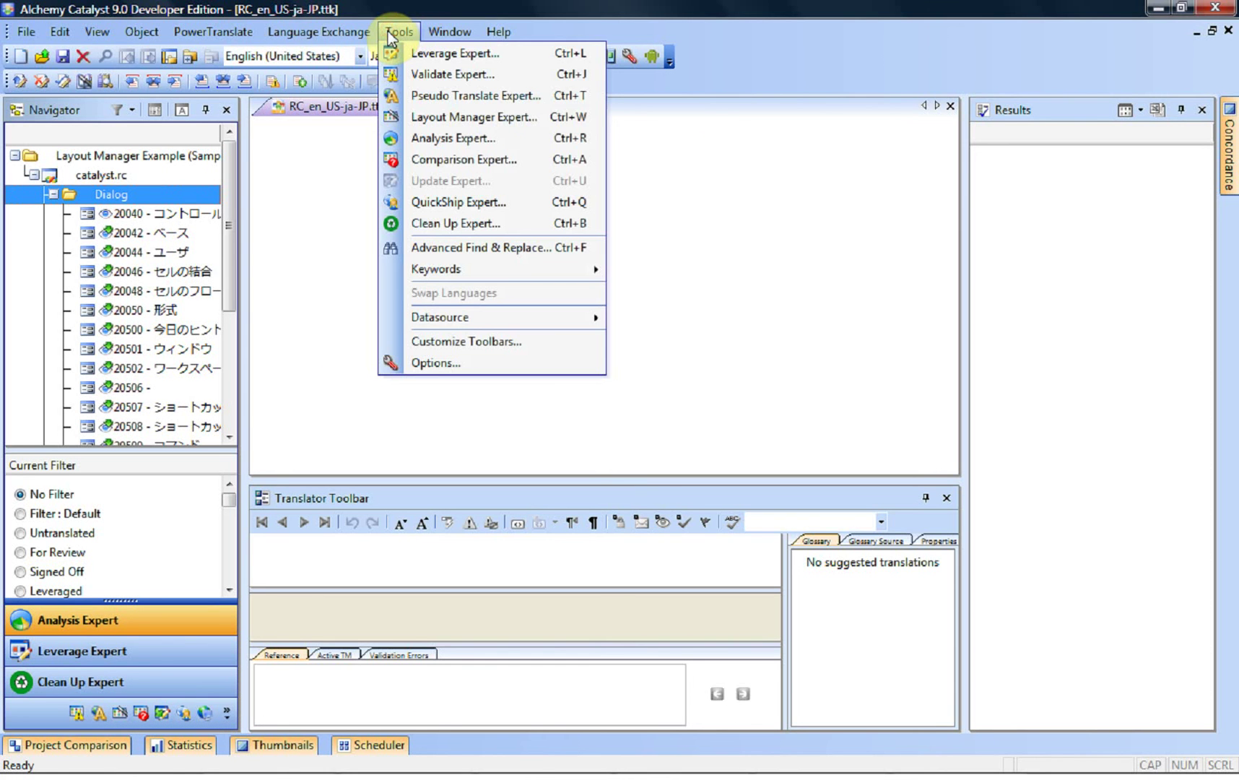
left_click(415, 115)
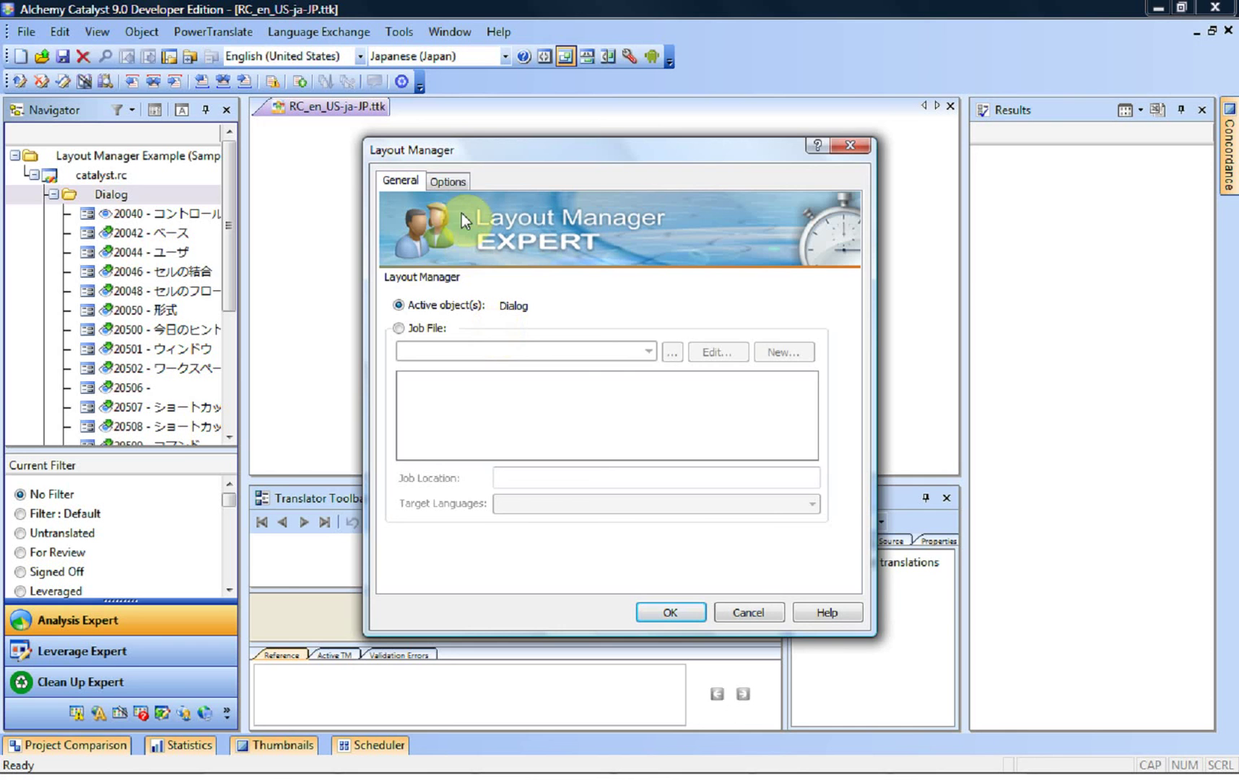
left_click(449, 179)
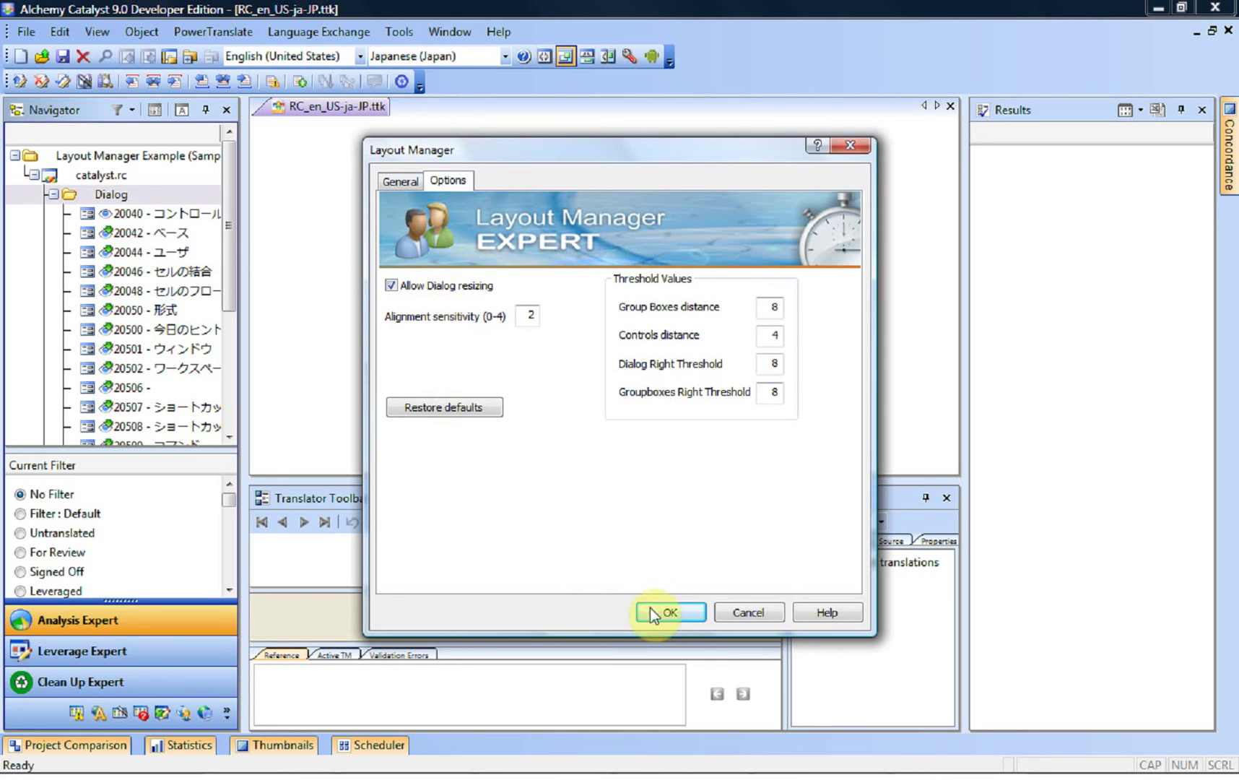
left_click(669, 610)
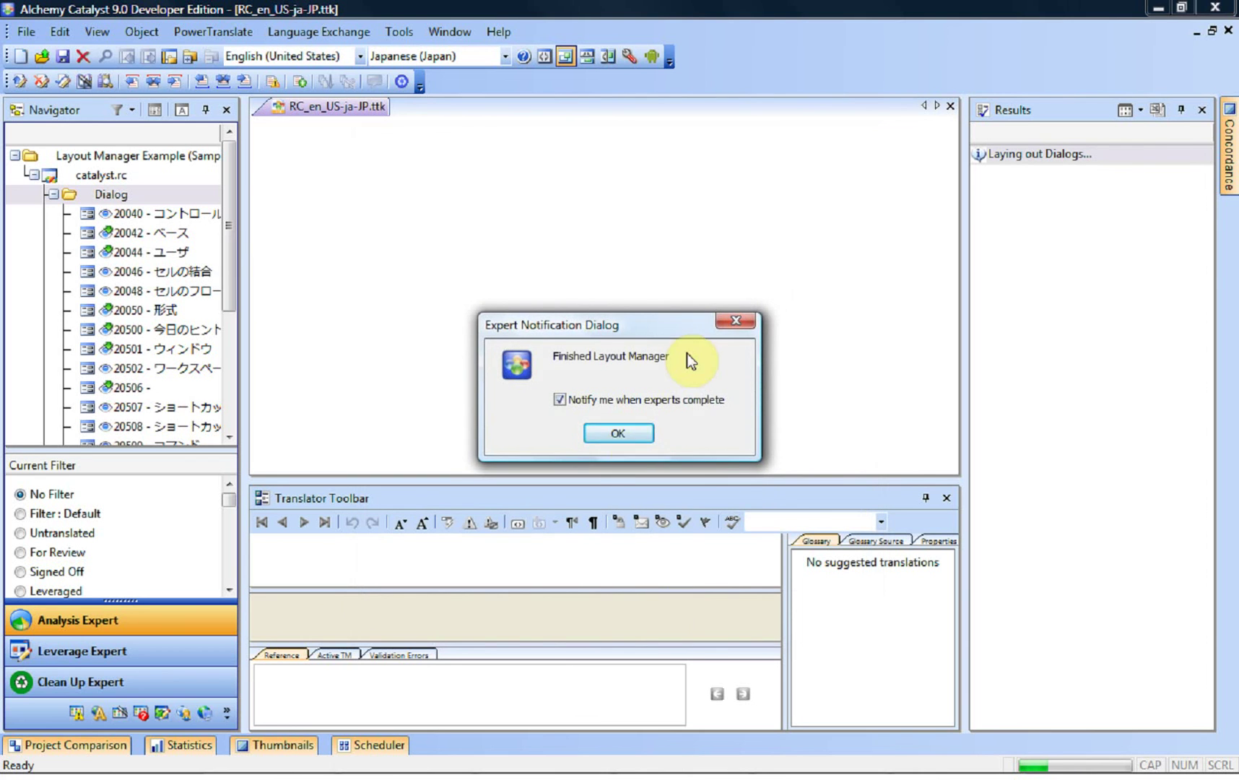
left_click(615, 434)
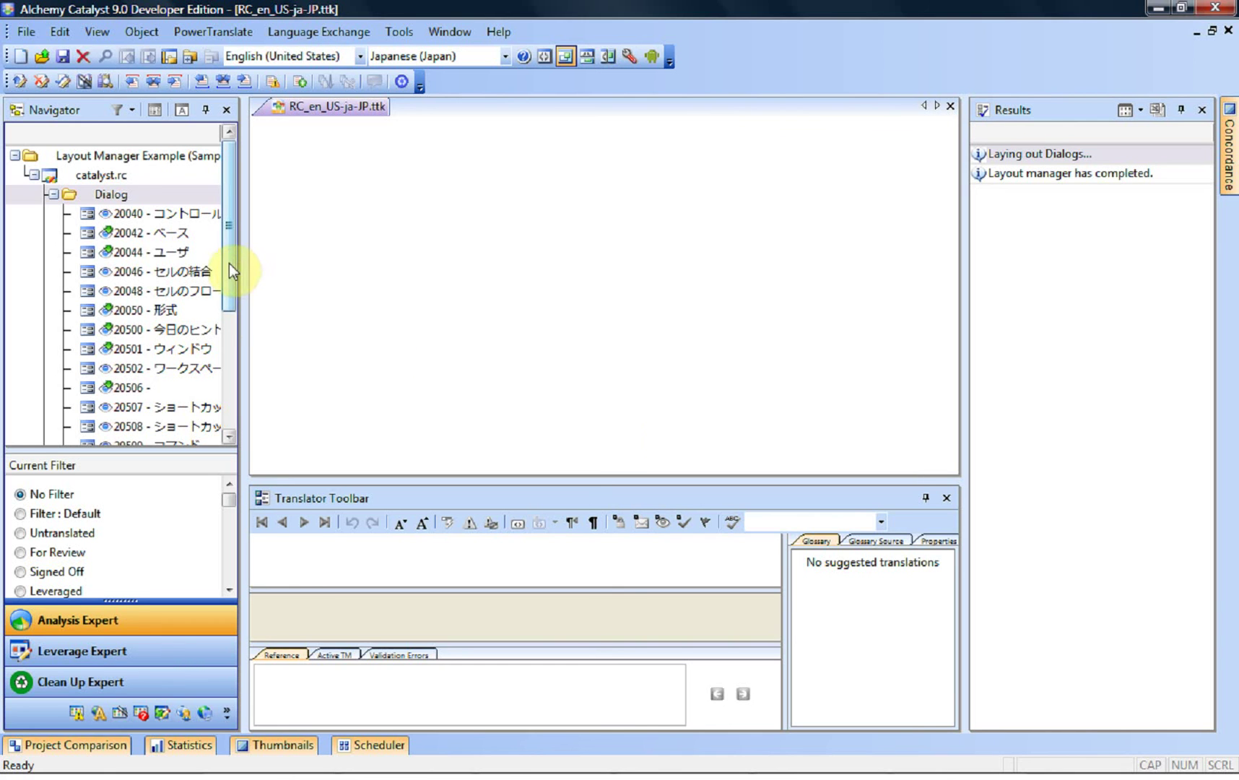
Step: Inspect the new layout of toolbar dialog 20510 and compare it with the original English version
left_click_drag(228, 269, 237, 327)
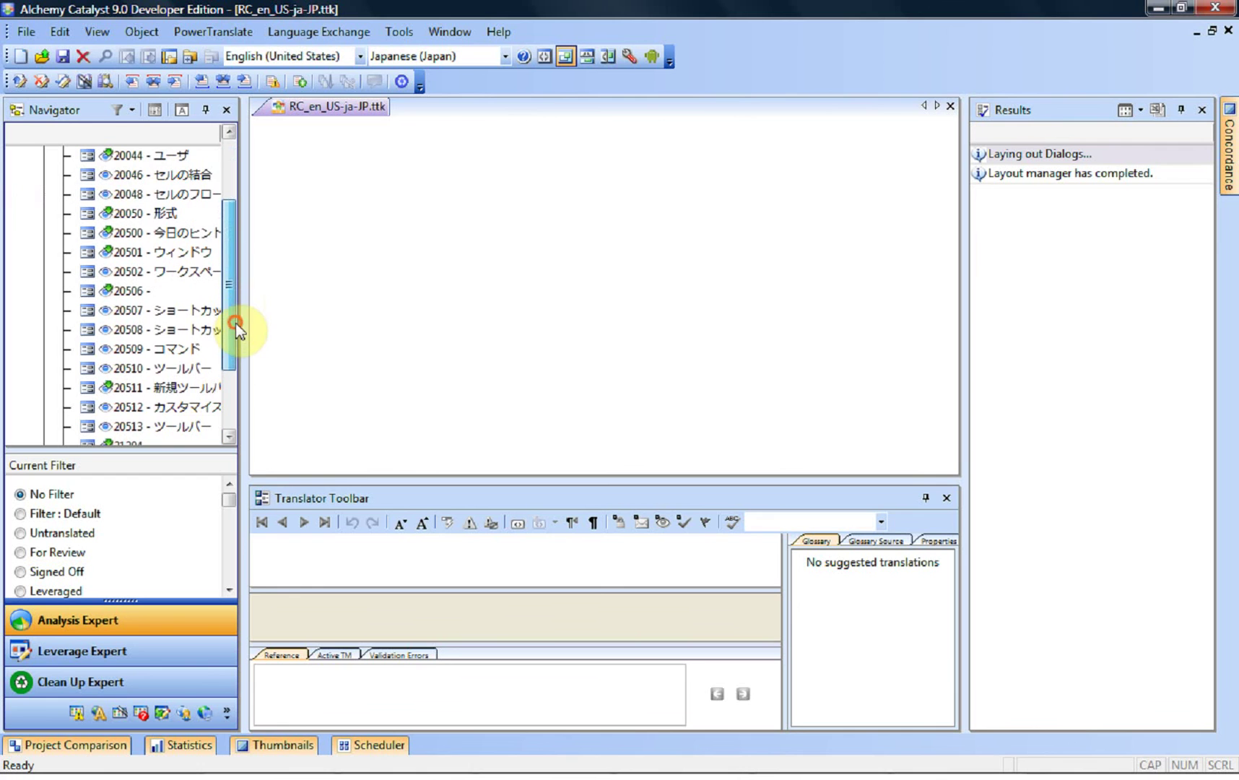
left_click(134, 365)
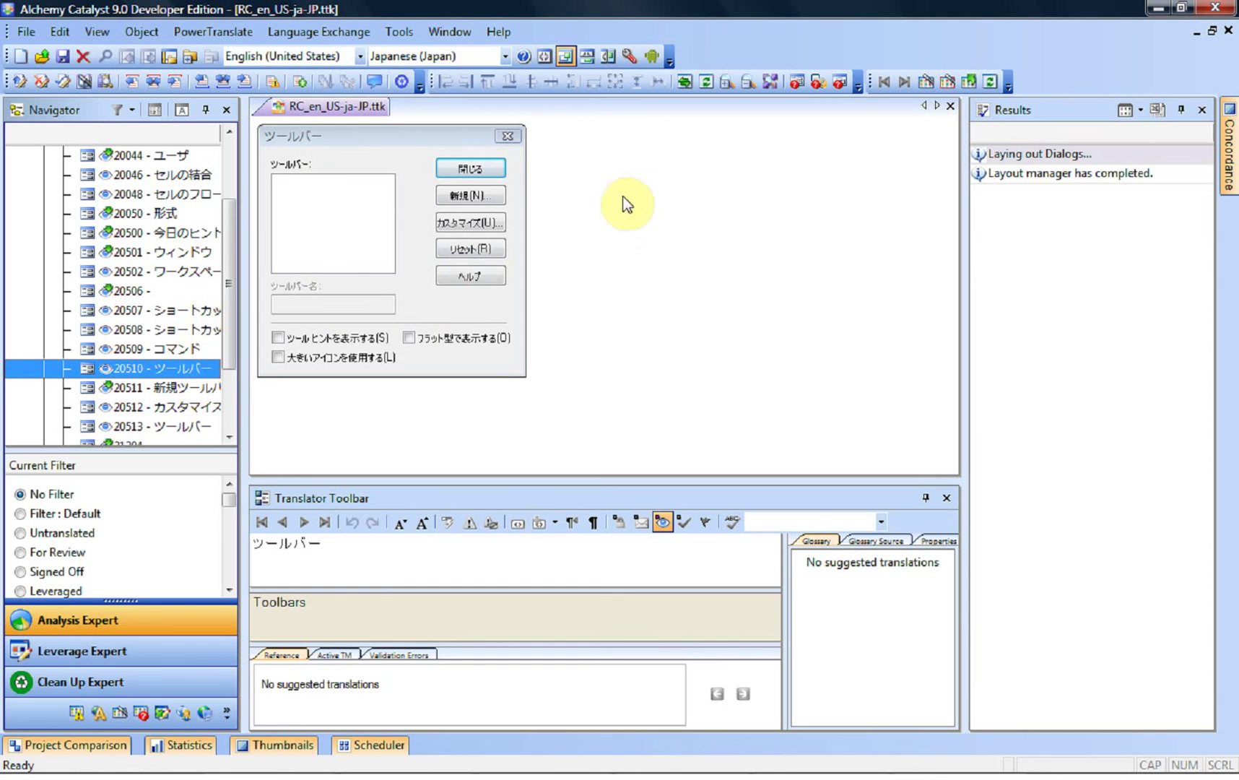
left_click(705, 96)
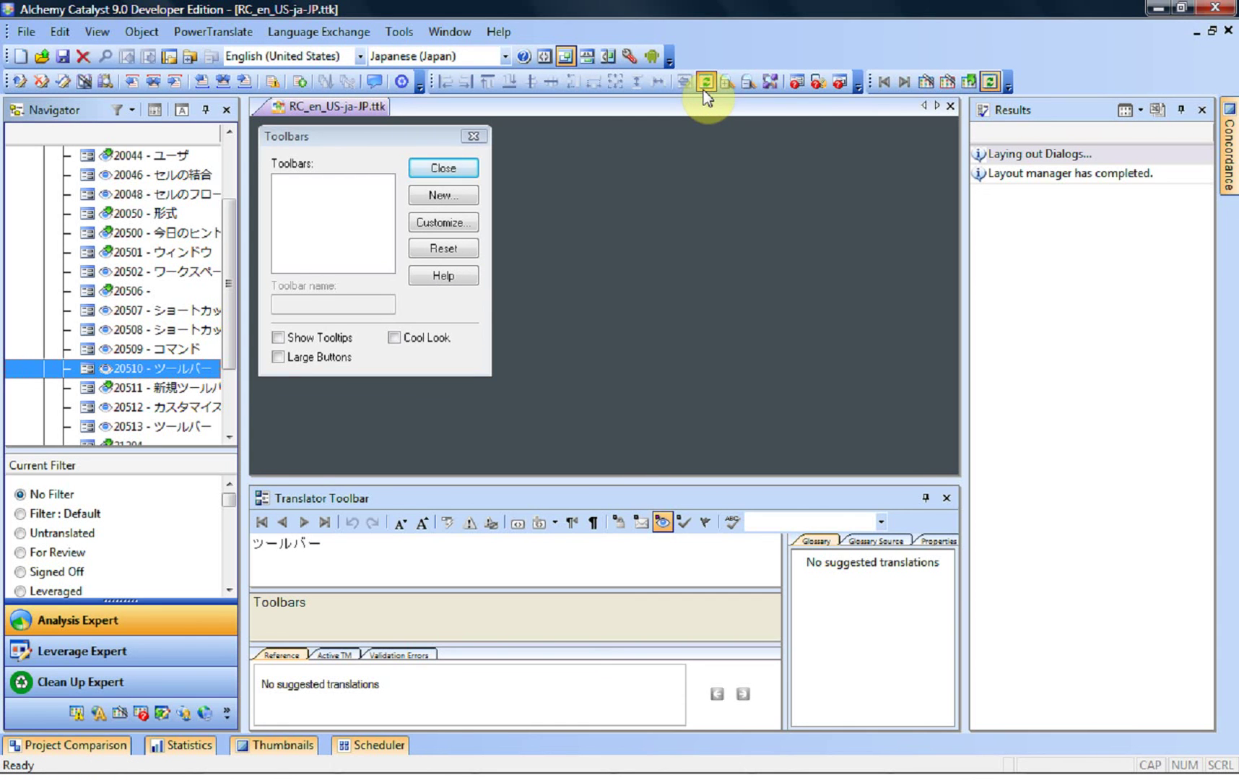
left_click(705, 96)
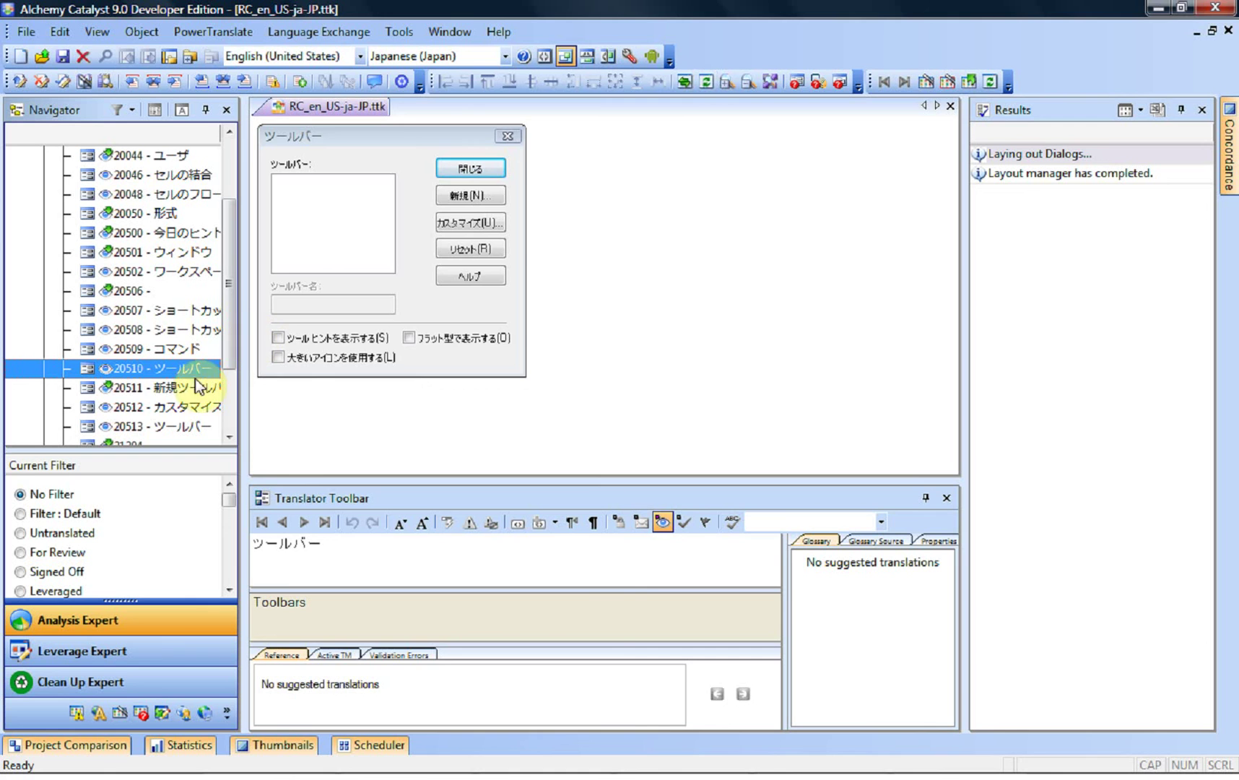
Step: Review the new layouts of dialogs 20512, 20513 and 21209, comparing 20513 with its original English version
left_click(138, 407)
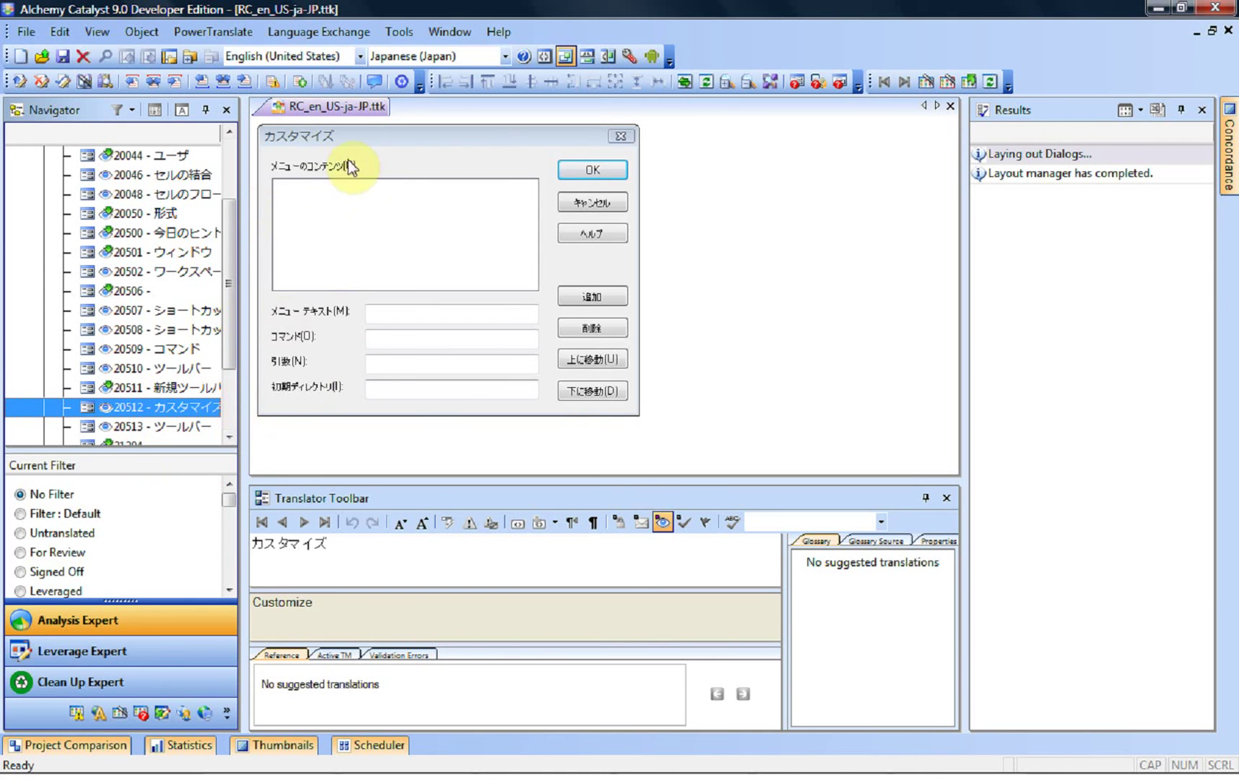
left_click(142, 429)
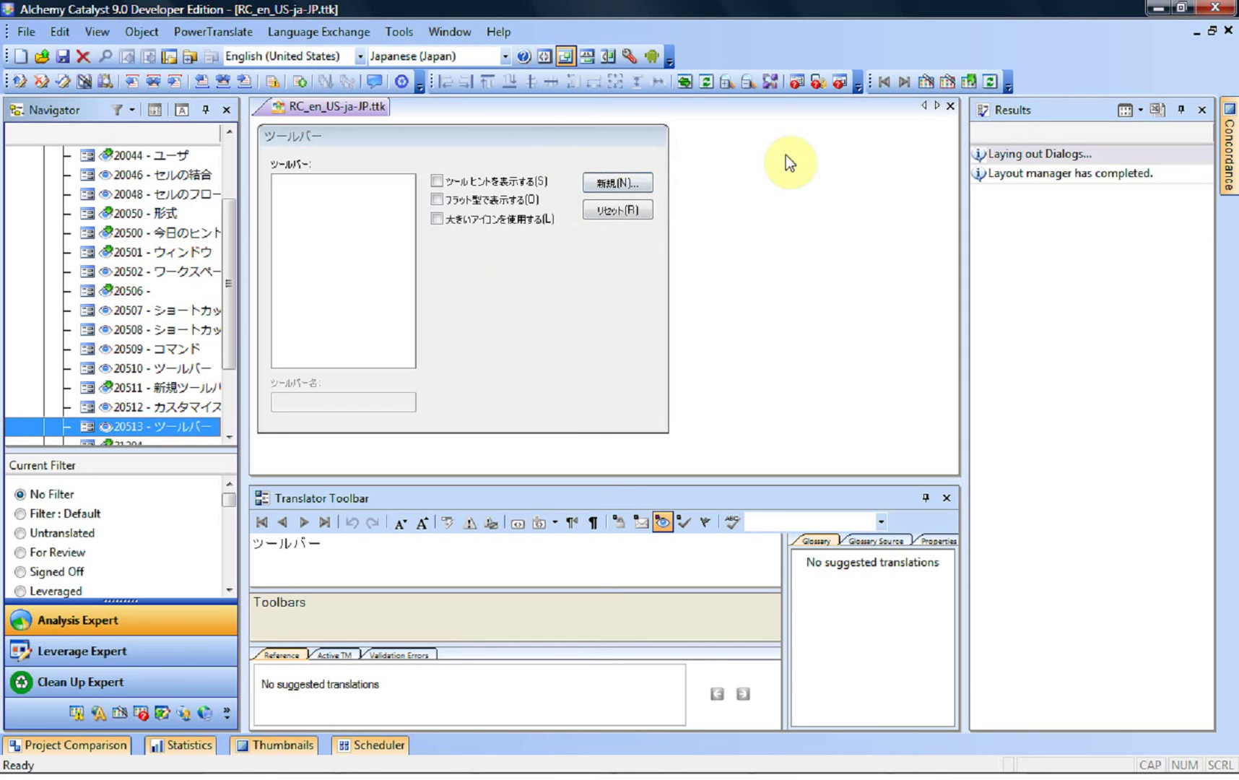
left_click(705, 82)
left_click(704, 83)
left_click_drag(234, 309, 237, 383)
left_click(192, 390)
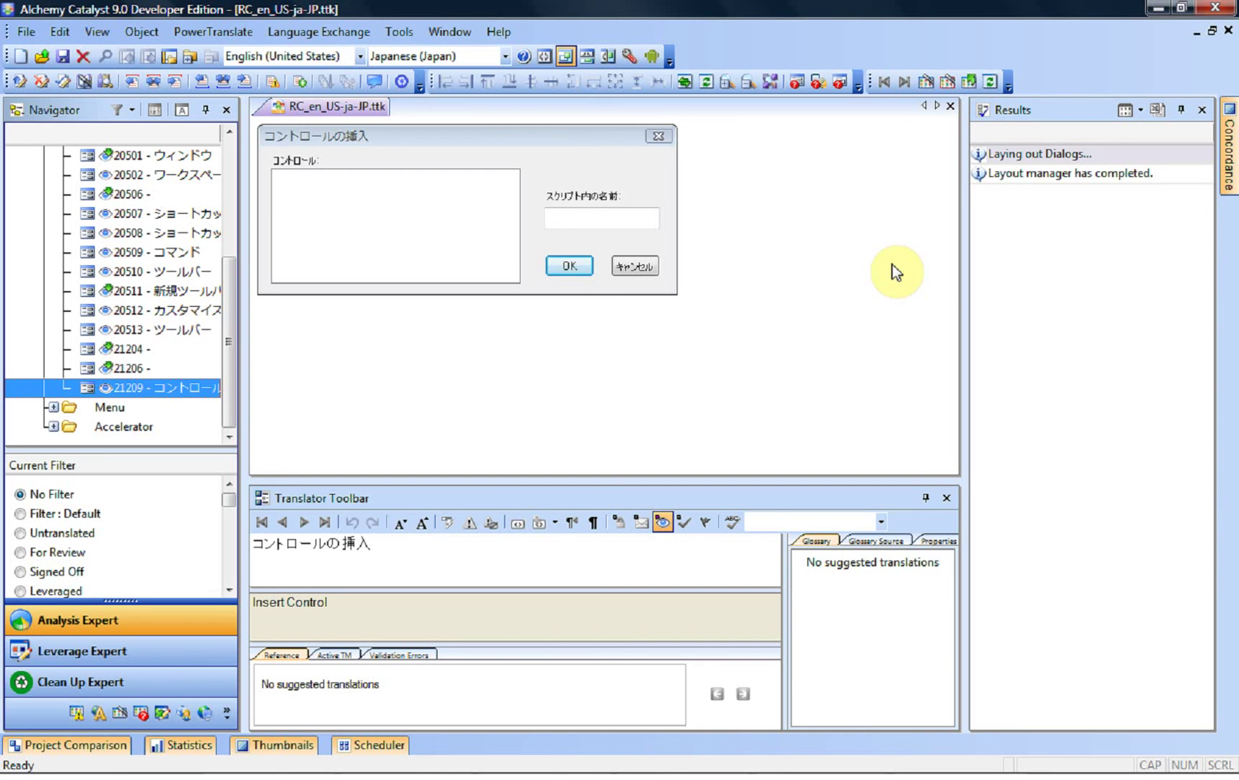
Step: Switch to the CCB_LayoutManager.pptx slide show in PowerPoint and advance to the Coffee Break Summary slide
key("alt+Tab")
key("alt+Tab")
key("alt+Tab")
key("alt+Tab")
key("alt+Tab")
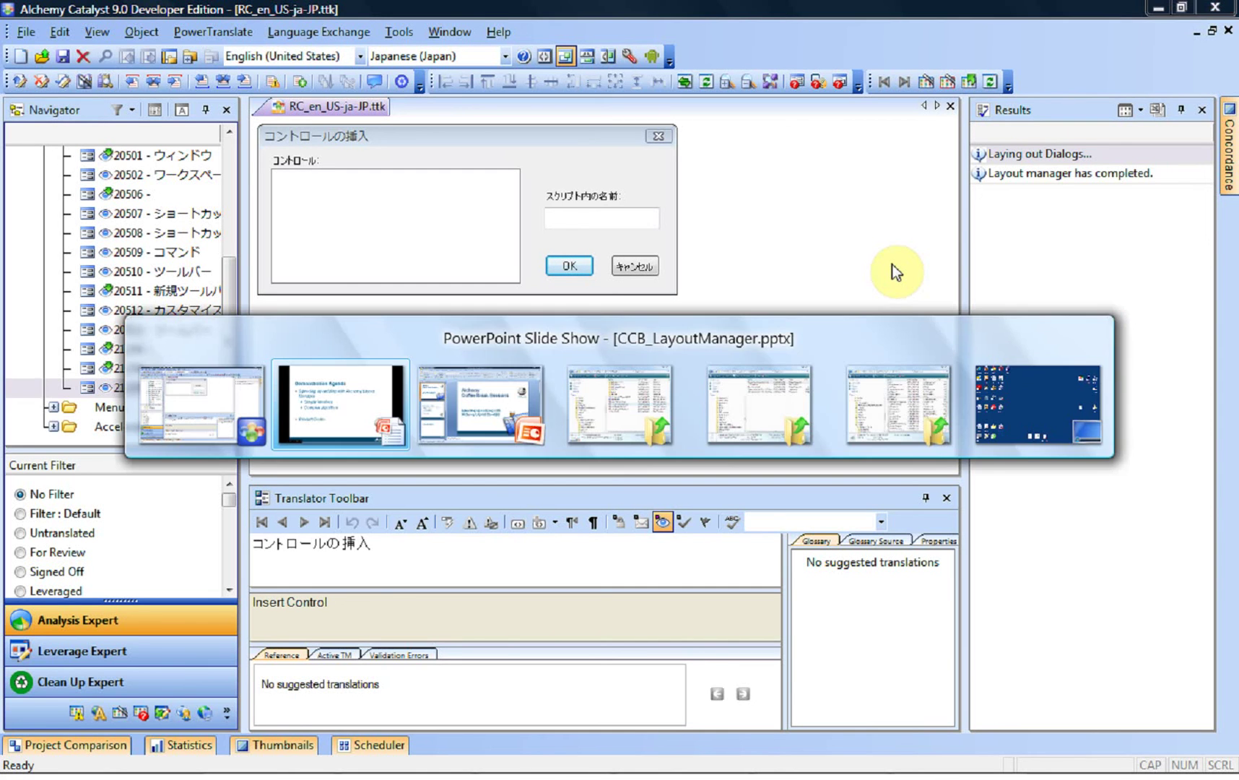
key("alt+Tab")
key("alt+Tab")
key("Right")
key("Right")
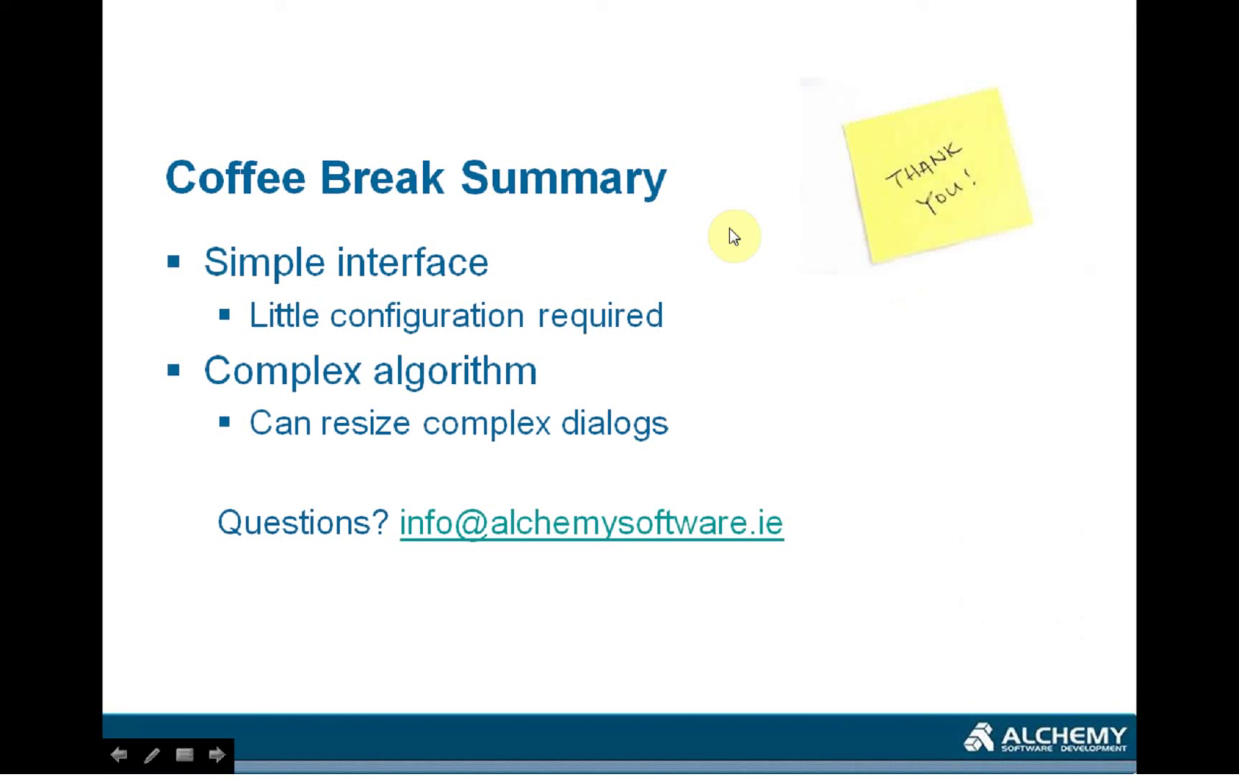